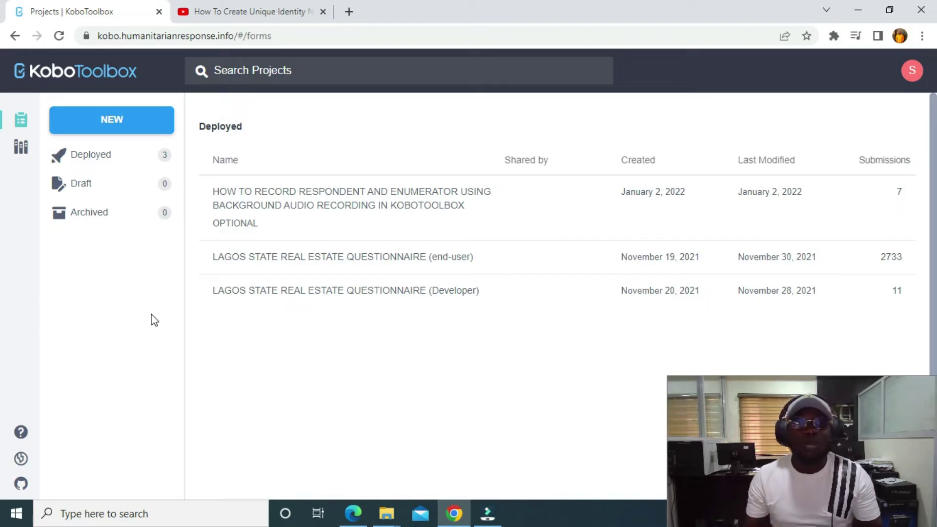
Switch to the YouTube tab 'How To Create Unique Identity Numbers'
left_click(241, 12)
Read the comment asking for a data-sharing tutorial, then return to the 'Projects | KoboToolbox' tab
scroll(156, 337, "up", 6)
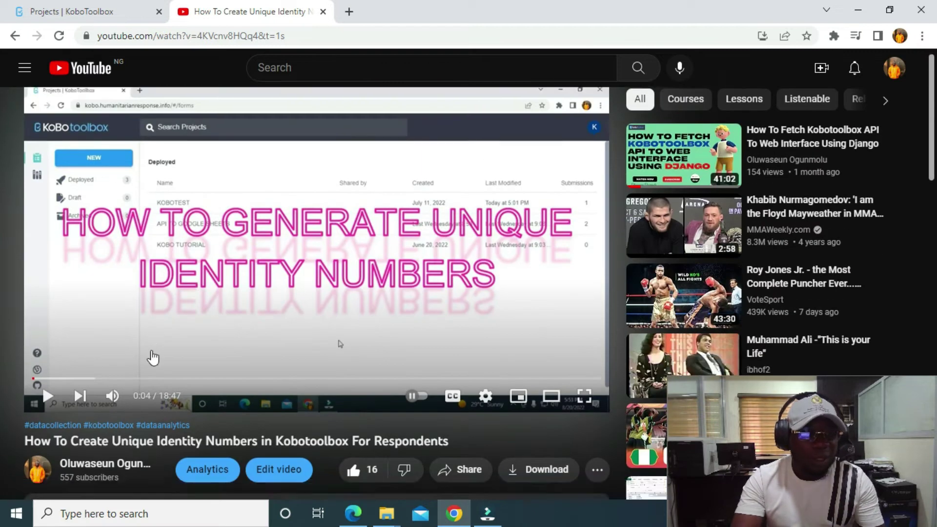
scroll(151, 351, "down", 8)
scroll(154, 353, "down", 4)
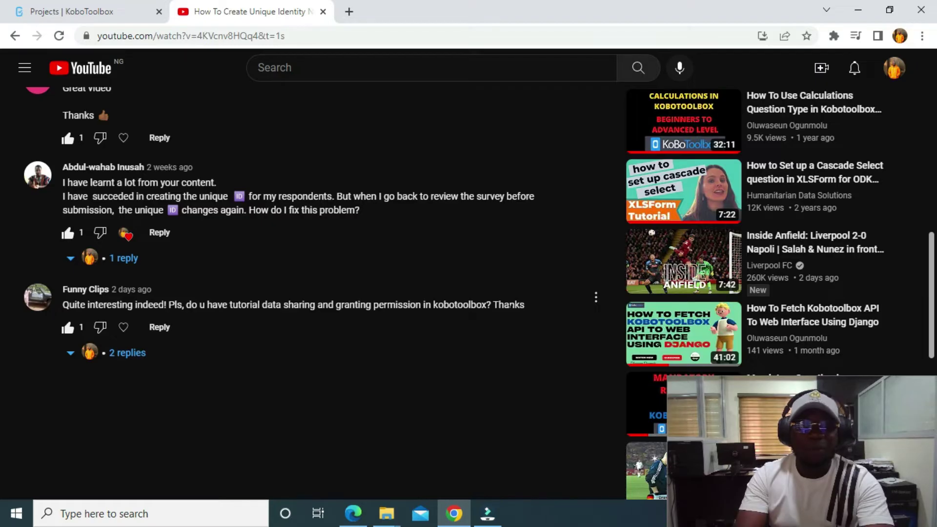
scroll(394, 341, "up", 7)
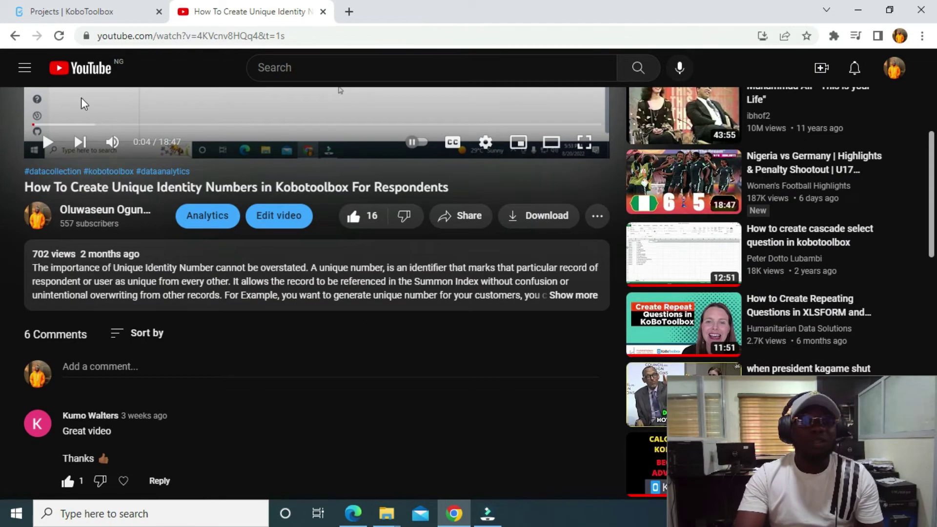
left_click(68, 11)
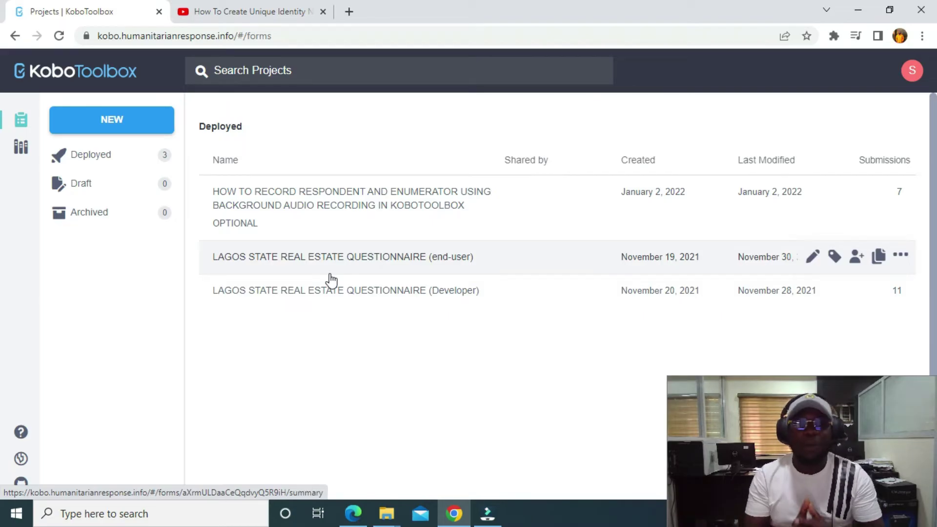
Open the Sharing settings of the LAGOS STATE REAL ESTATE QUESTIONNAIRE (end-user) project
left_click(415, 263)
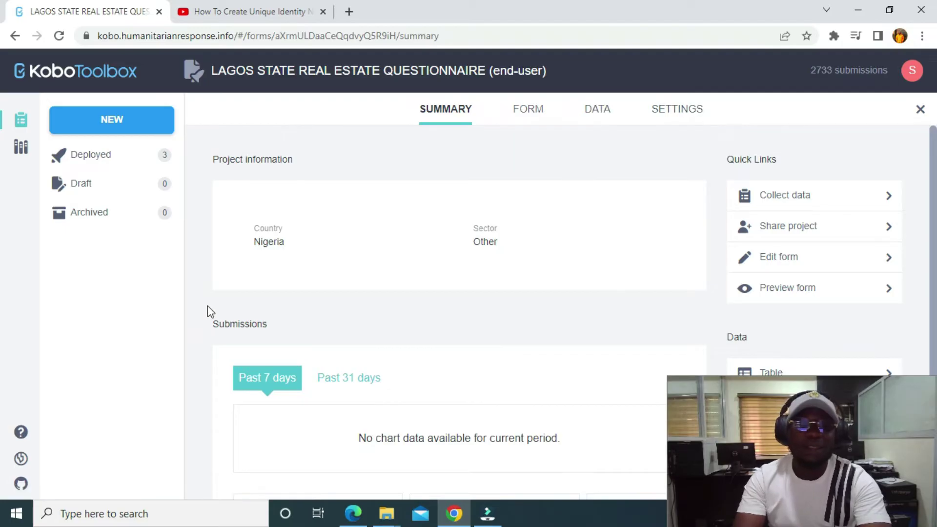
left_click(665, 118)
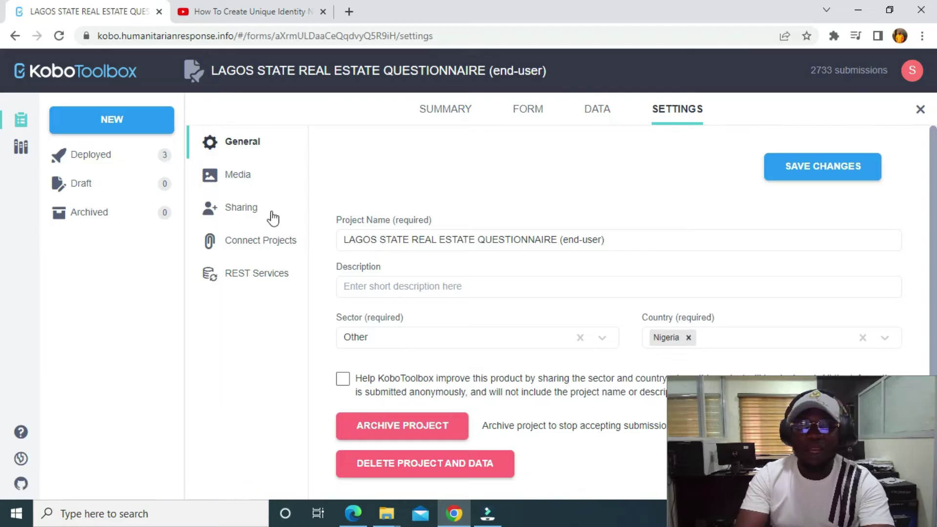
left_click(230, 217)
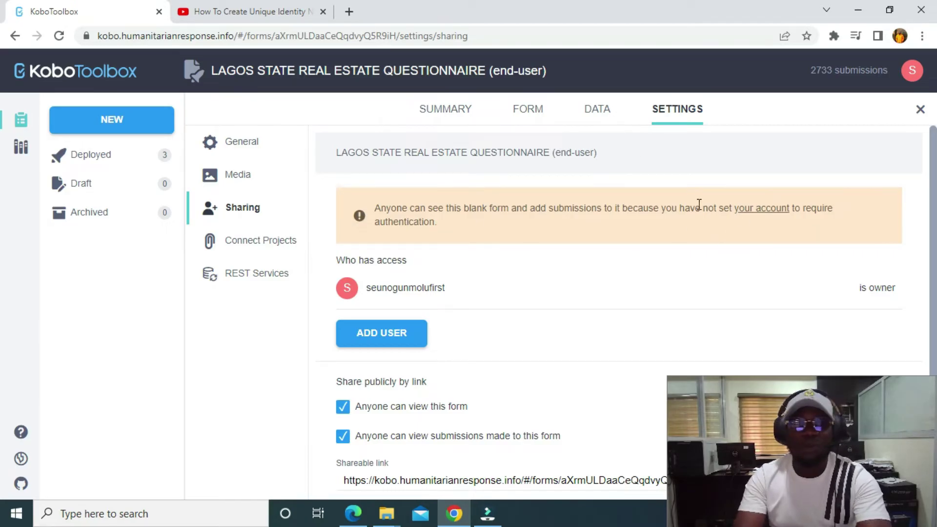
Scroll down to the Who has access list, which shows only the owner
scroll(679, 234, "down", 1)
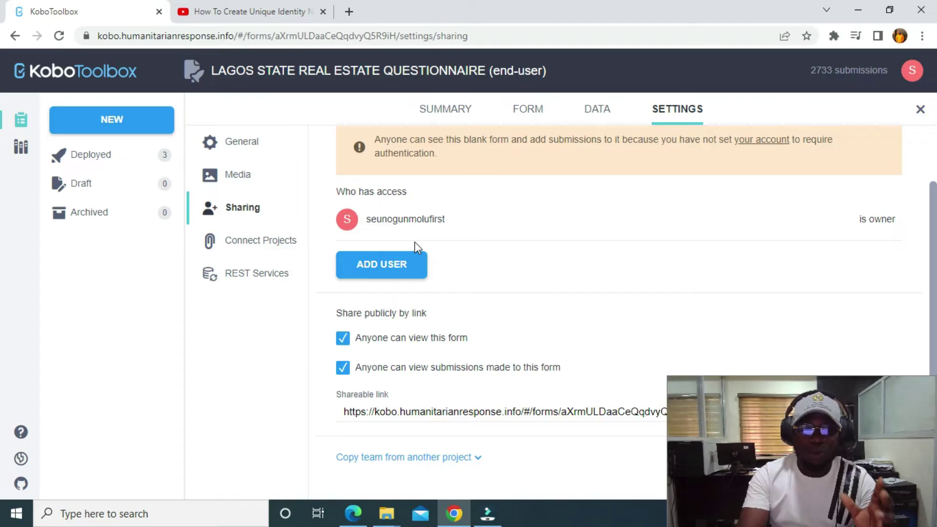
Start a new user entry with Edit form, View, Edit, Validate and Delete submissions, and Manage project ticked
left_click(404, 266)
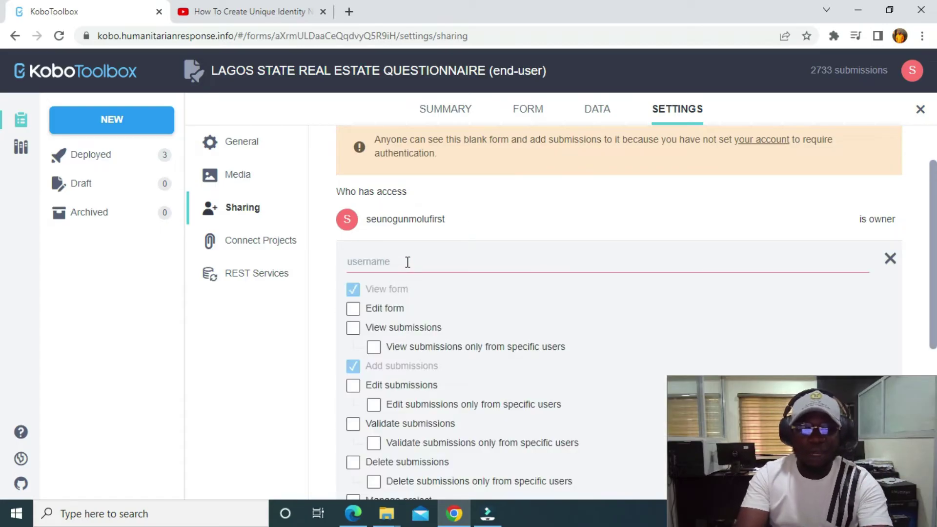
scroll(405, 265, "down", 3)
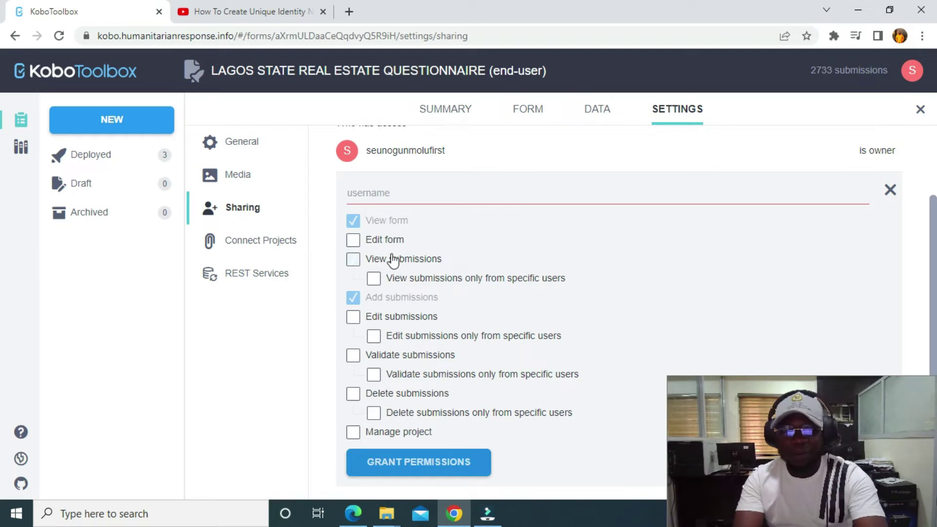
left_click(362, 240)
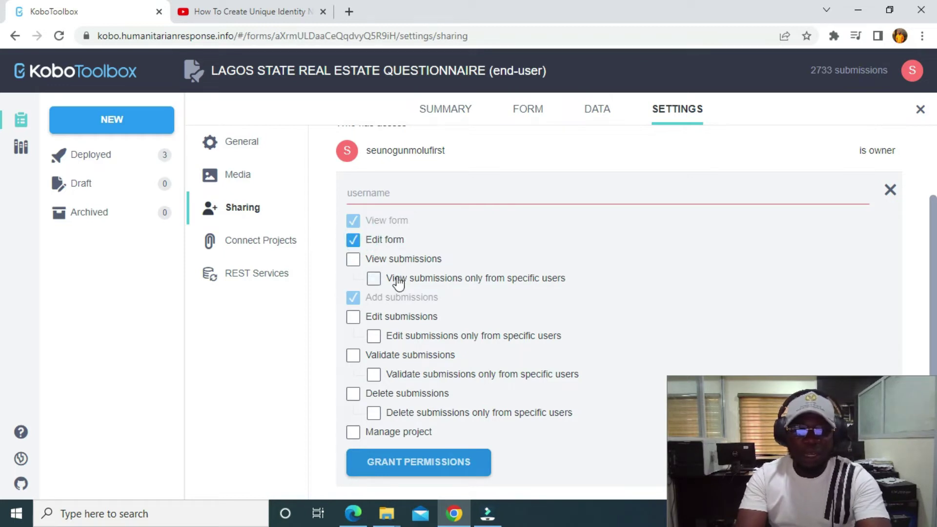
left_click(355, 262)
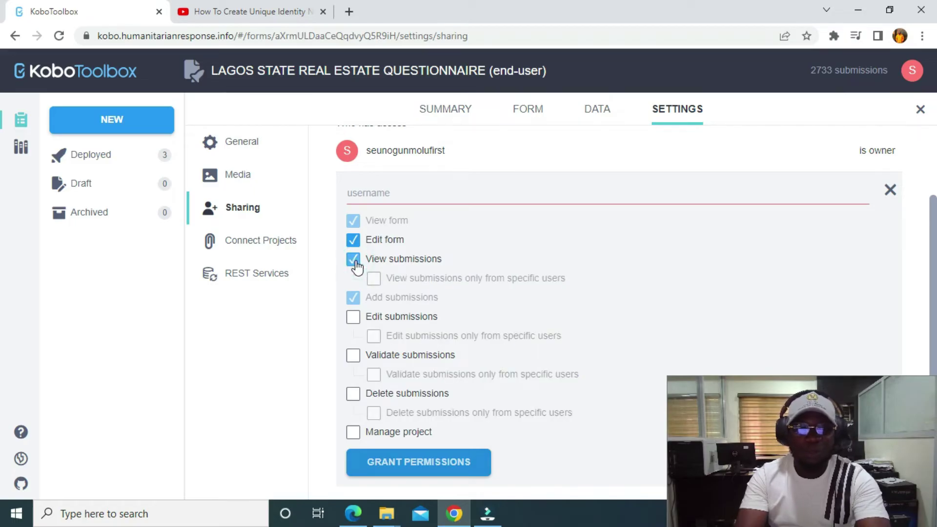
left_click(354, 318)
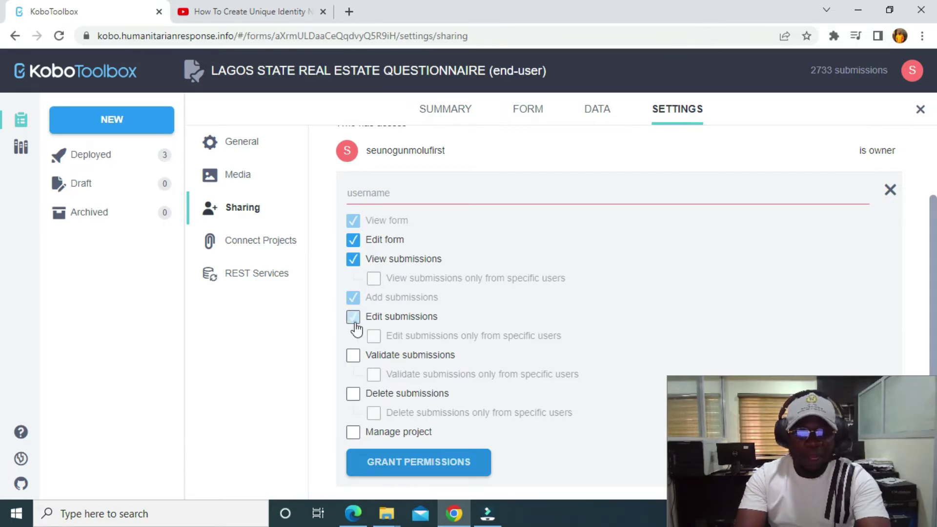
left_click(354, 356)
scroll(353, 360, "down", 1)
left_click(354, 326)
left_click(353, 365)
scroll(355, 366, "up", 3)
scroll(356, 364, "down", 1)
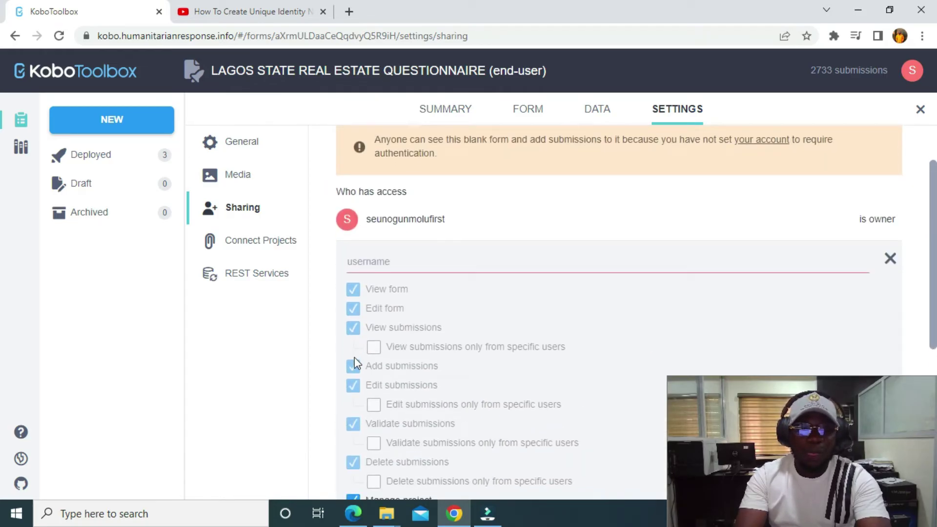
scroll(355, 364, "down", 1)
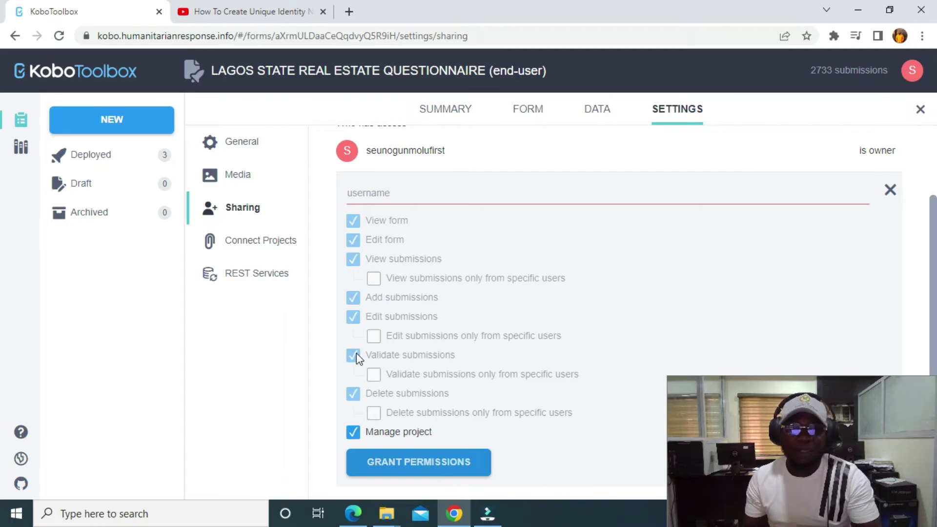
scroll(380, 349, "down", 1)
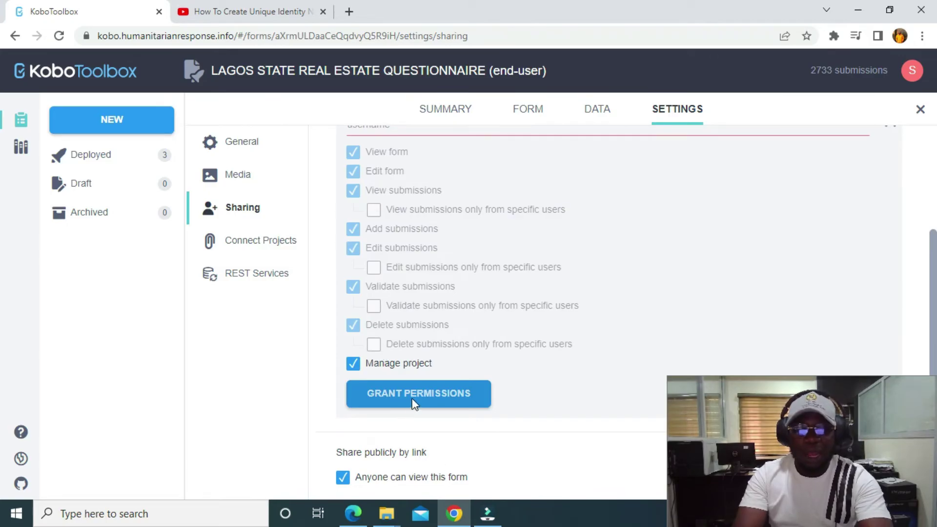
scroll(420, 388, "up", 1)
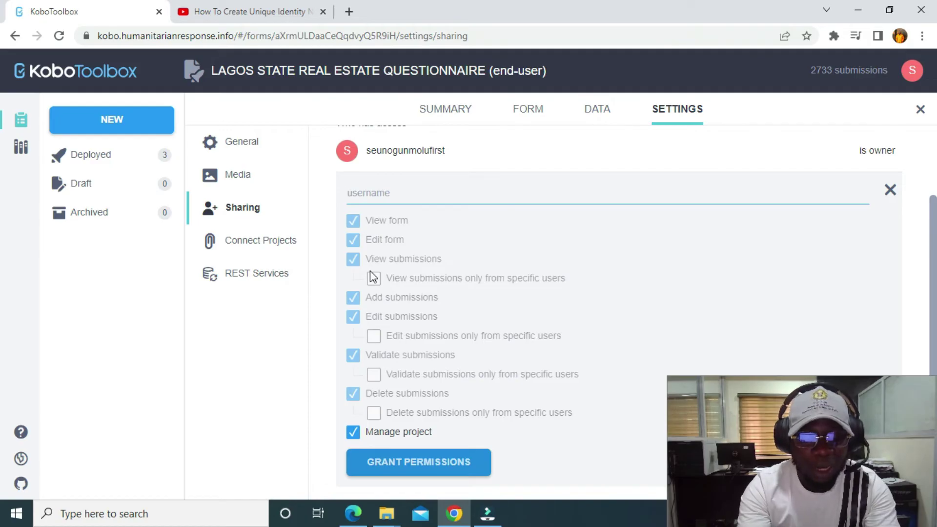
Enter the second account's username and grant it all the ticked permissions
type("kobotu")
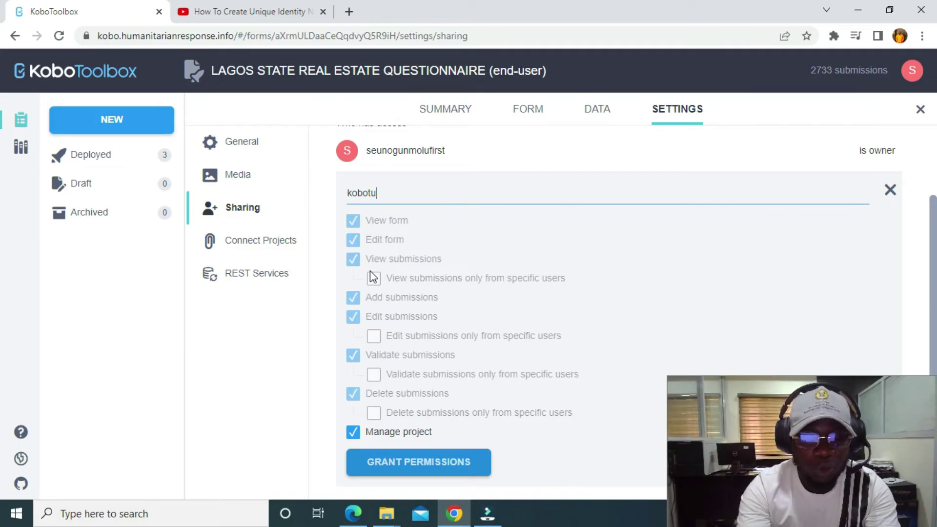
type("tor101")
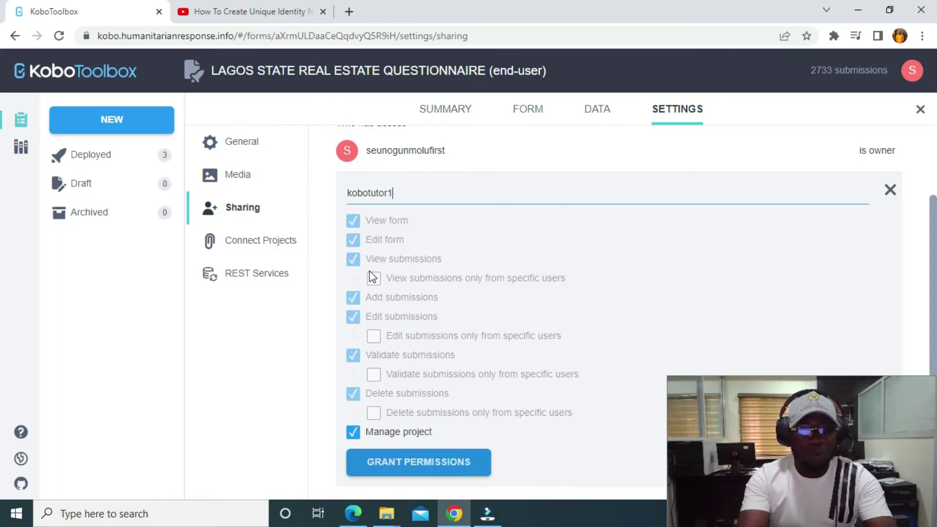
left_click(262, 382)
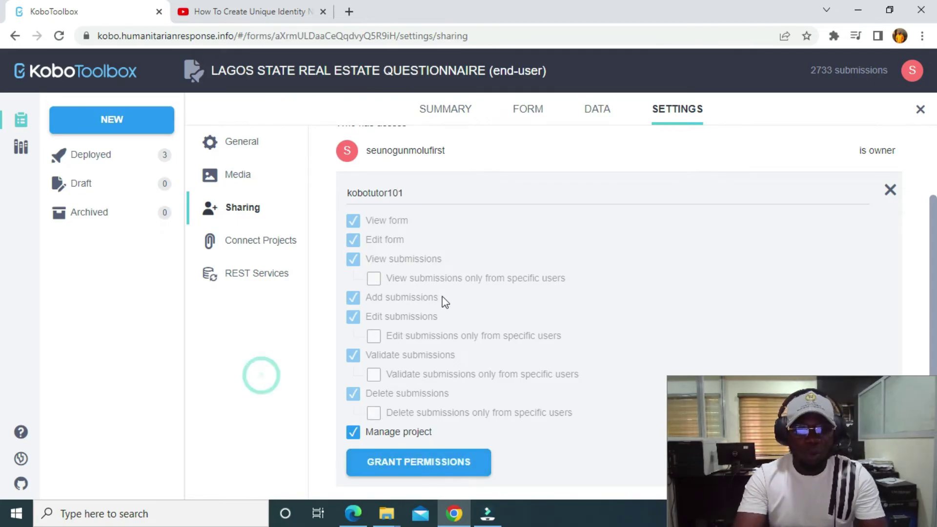
scroll(397, 275, "down", 2)
scroll(414, 245, "up", 2)
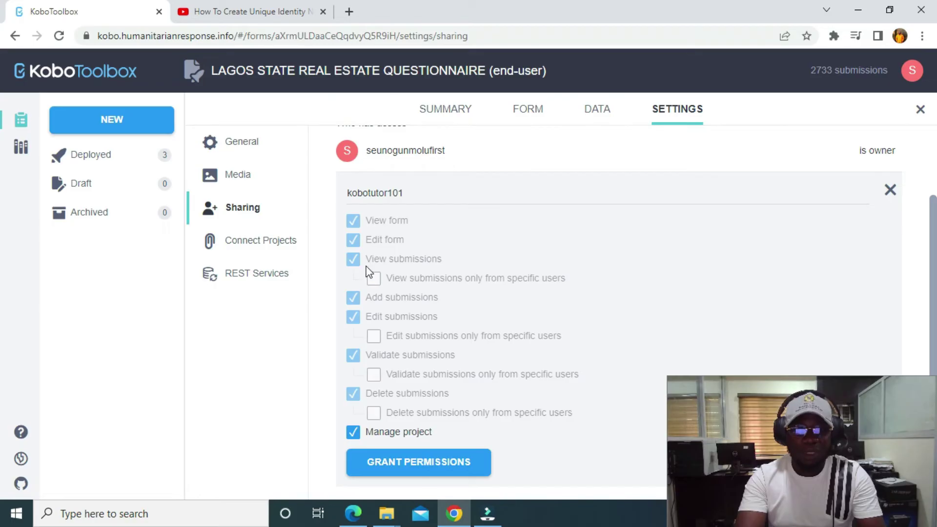
scroll(393, 397, "down", 2)
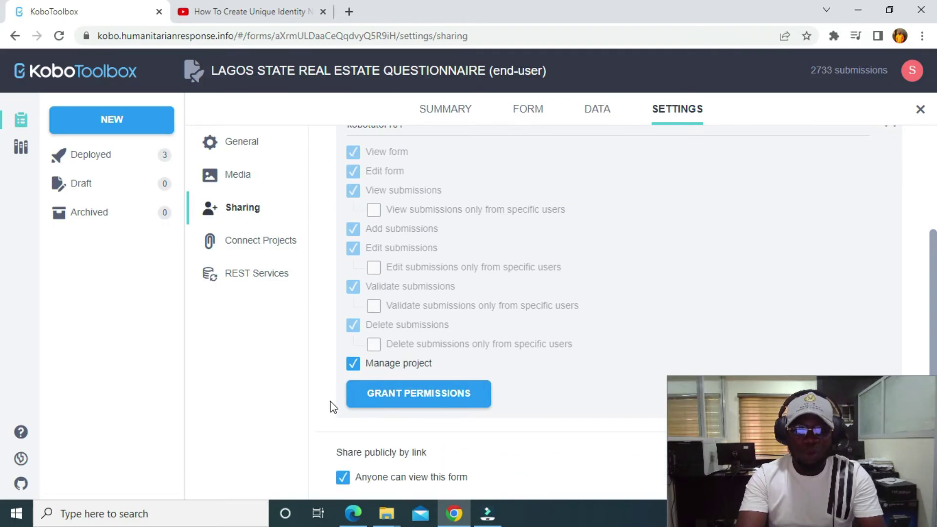
left_click(415, 399)
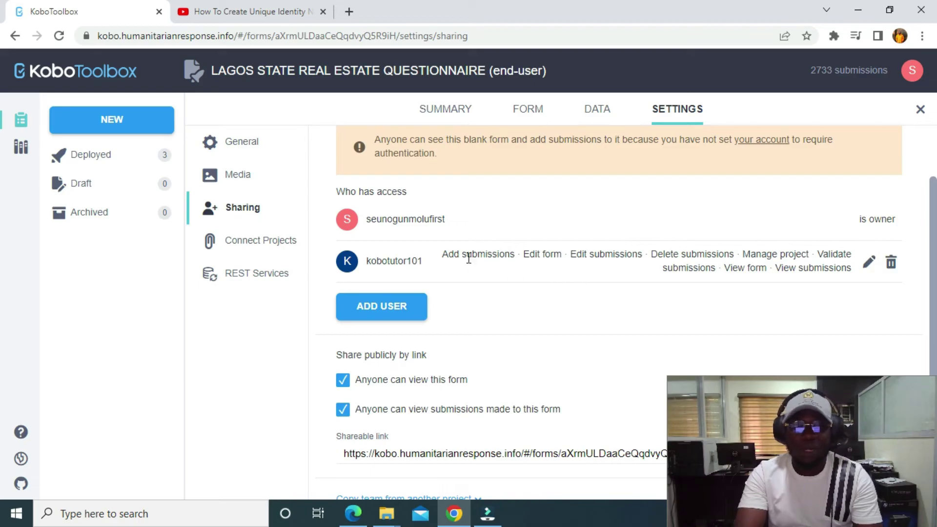
left_click(921, 81)
Log out of the owner account and sign in as the second user with Chrome's saved login
left_click(786, 218)
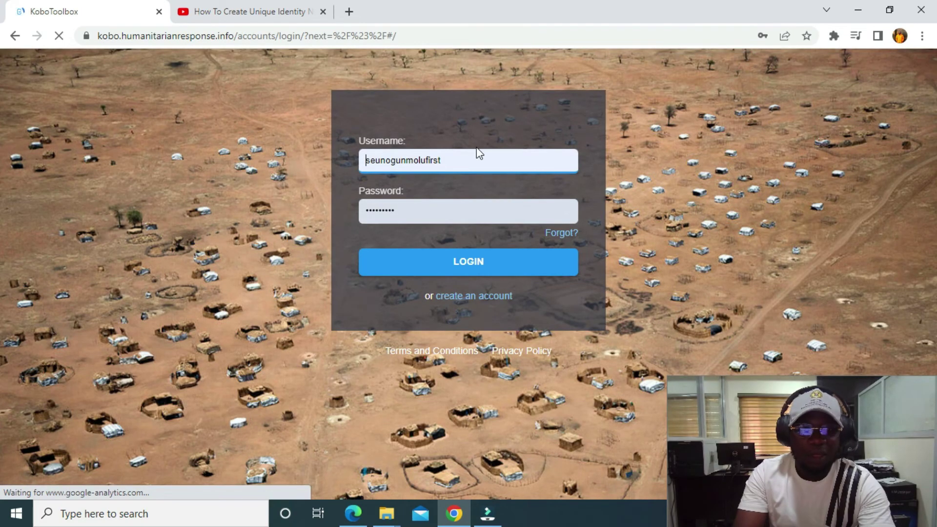
left_click(480, 155)
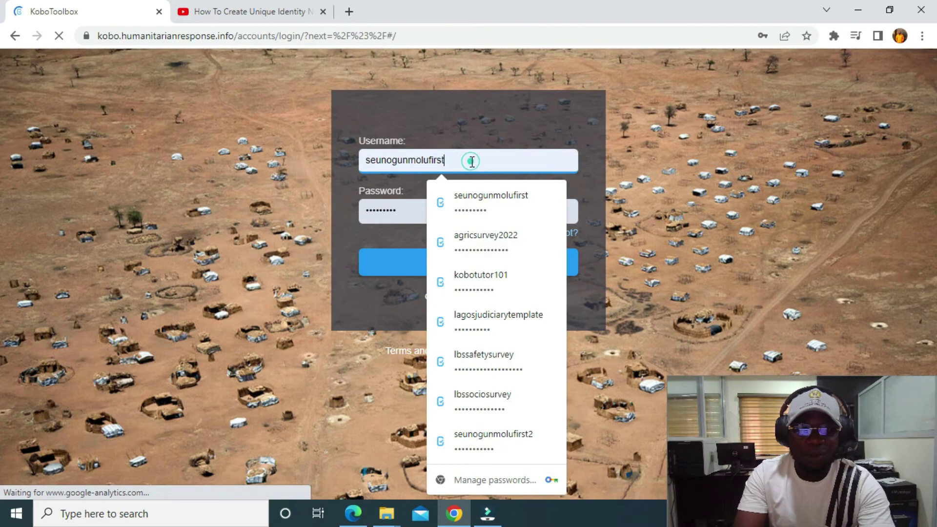
left_click(474, 278)
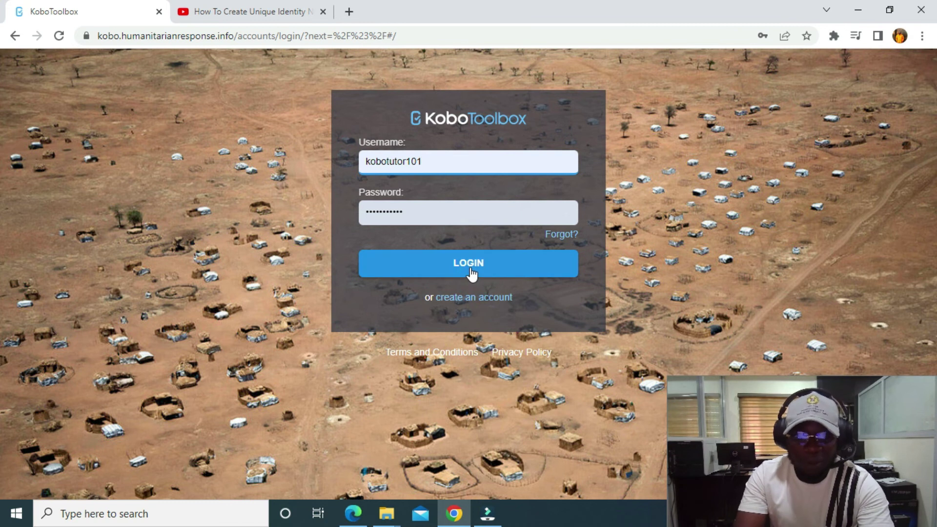
left_click(471, 271)
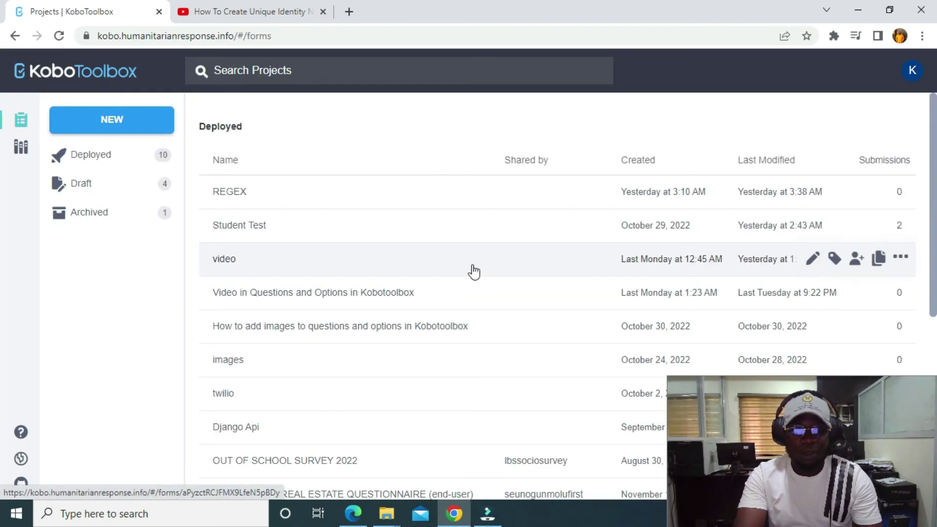
Open the shared LAGOS STATE REAL ESTATE QUESTIONNAIRE (end-user) project from the Deployed list
scroll(472, 270, "down", 4)
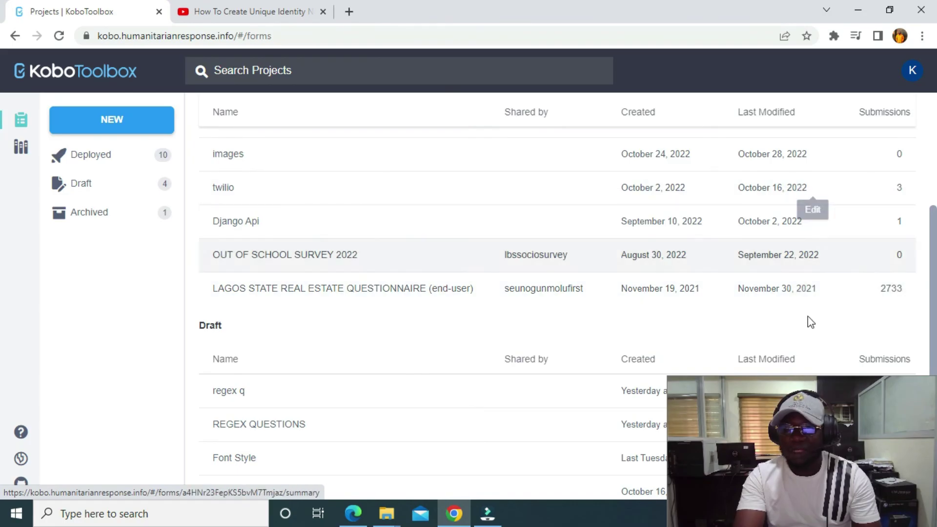
left_click(311, 288)
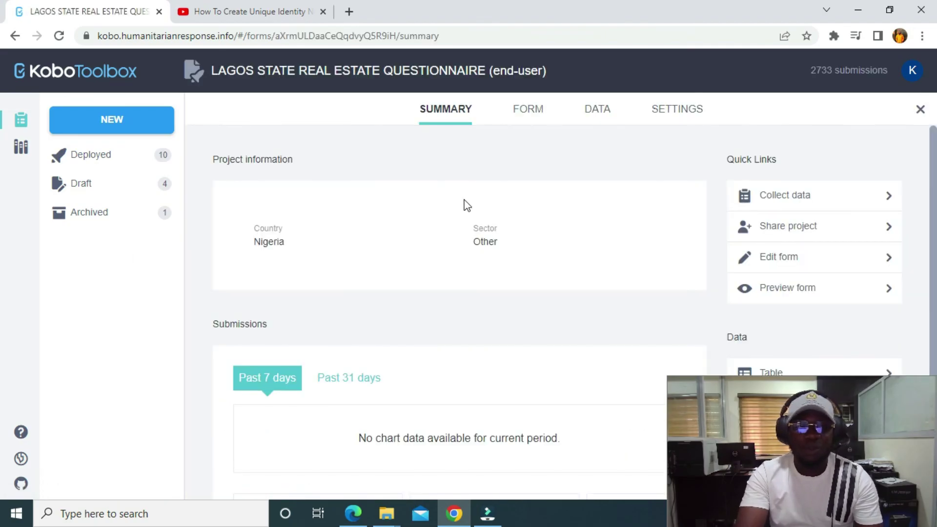